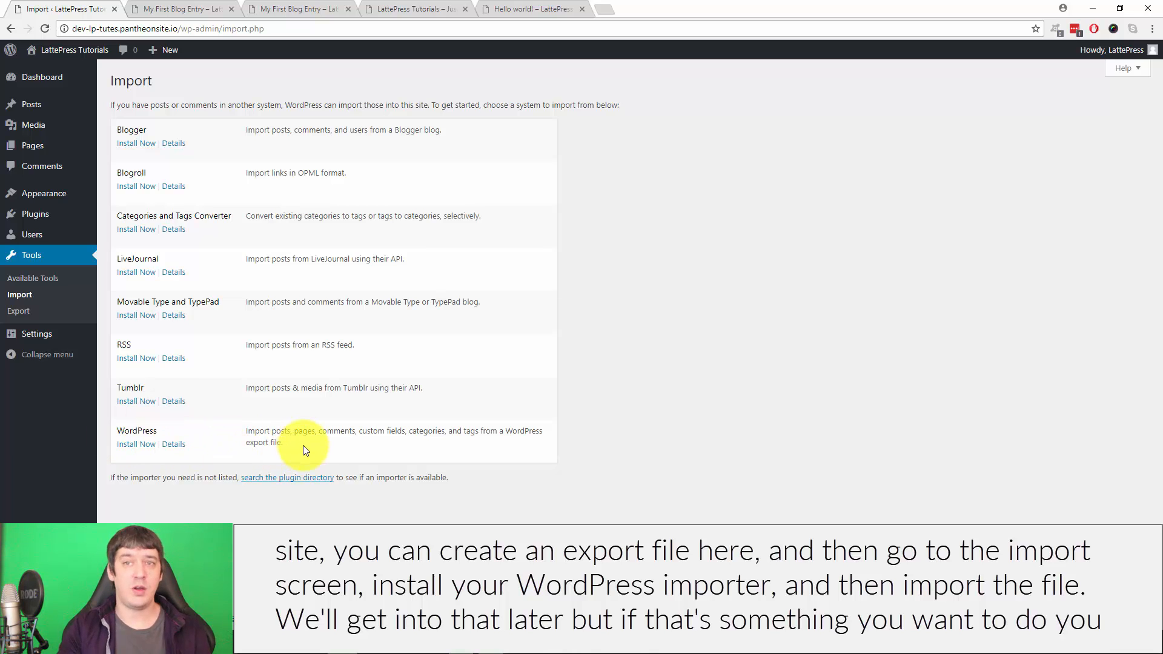
# - Open the General Settings and review the site identity, membership, timezone, date format and time format options
pyautogui.click(47, 340)
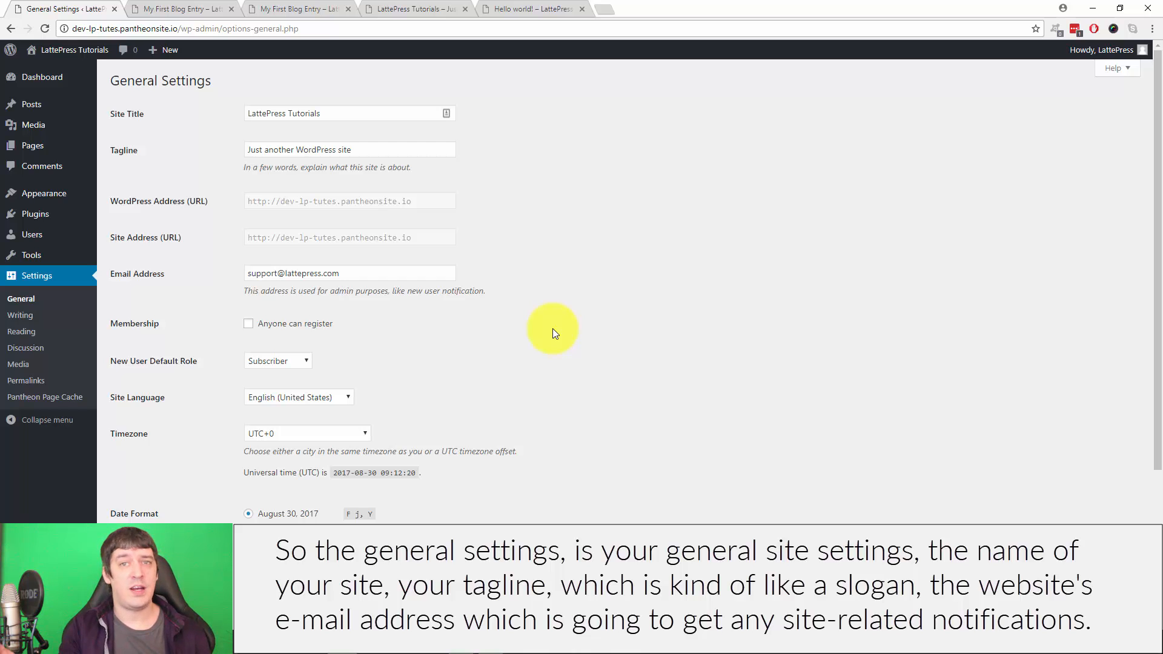
pyautogui.scroll(-3, 615, 384)
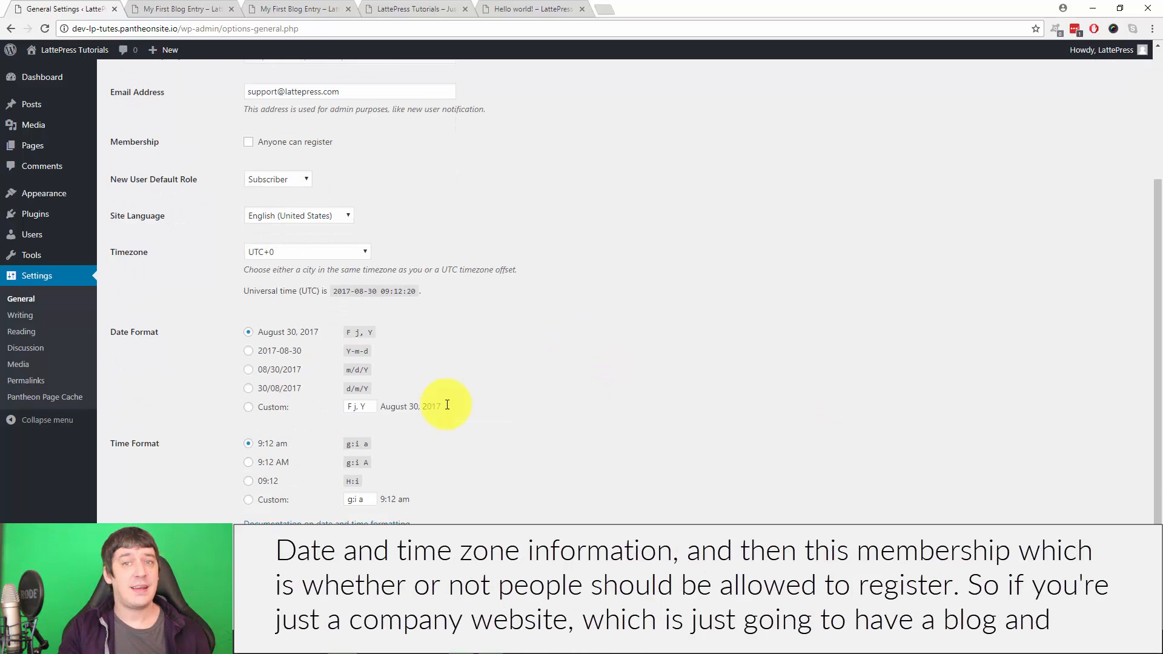
pyautogui.scroll(1, 536, 439)
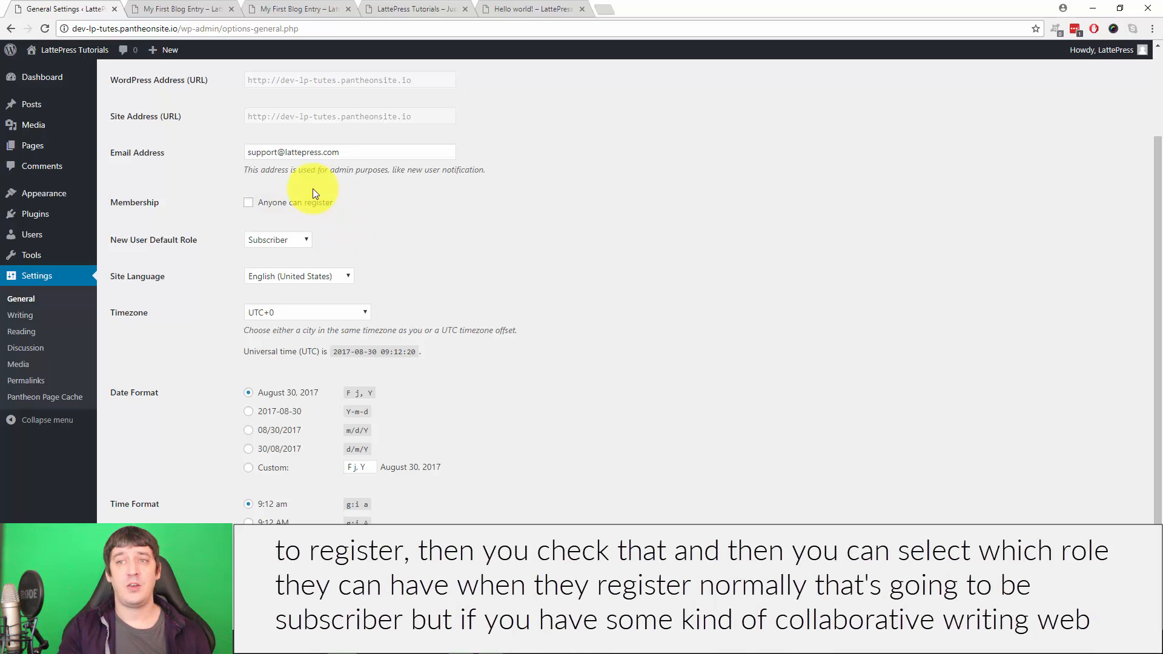
# - Switch the new user default role to Contributor and back to Subscriber without saving
pyautogui.click(293, 242)
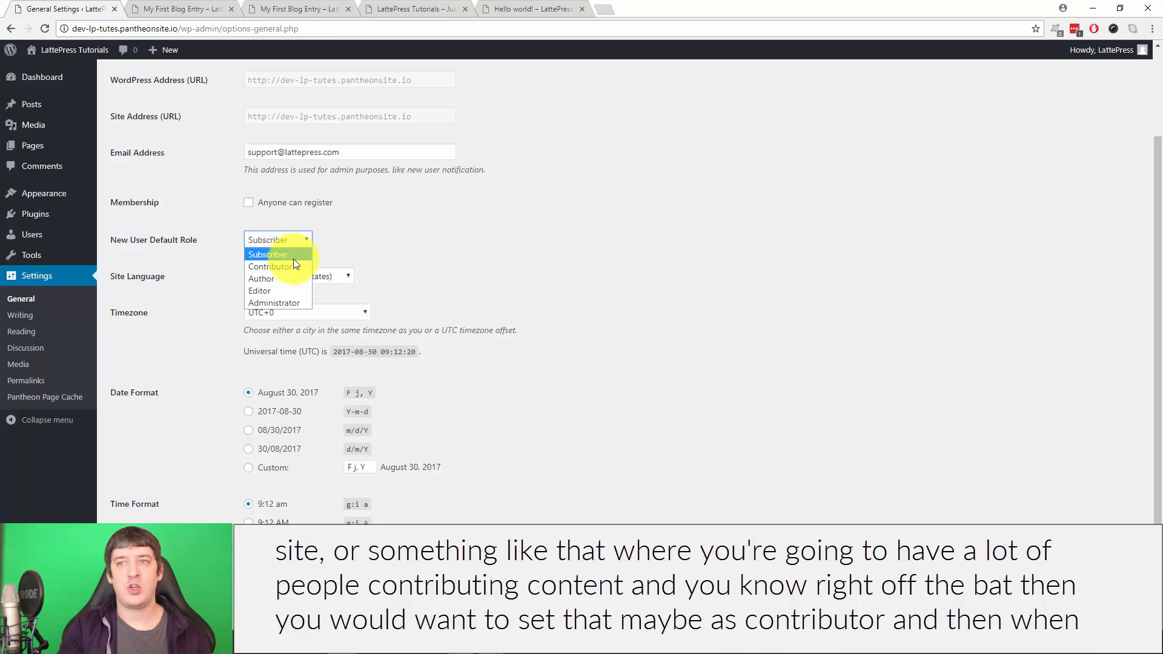
pyautogui.click(293, 260)
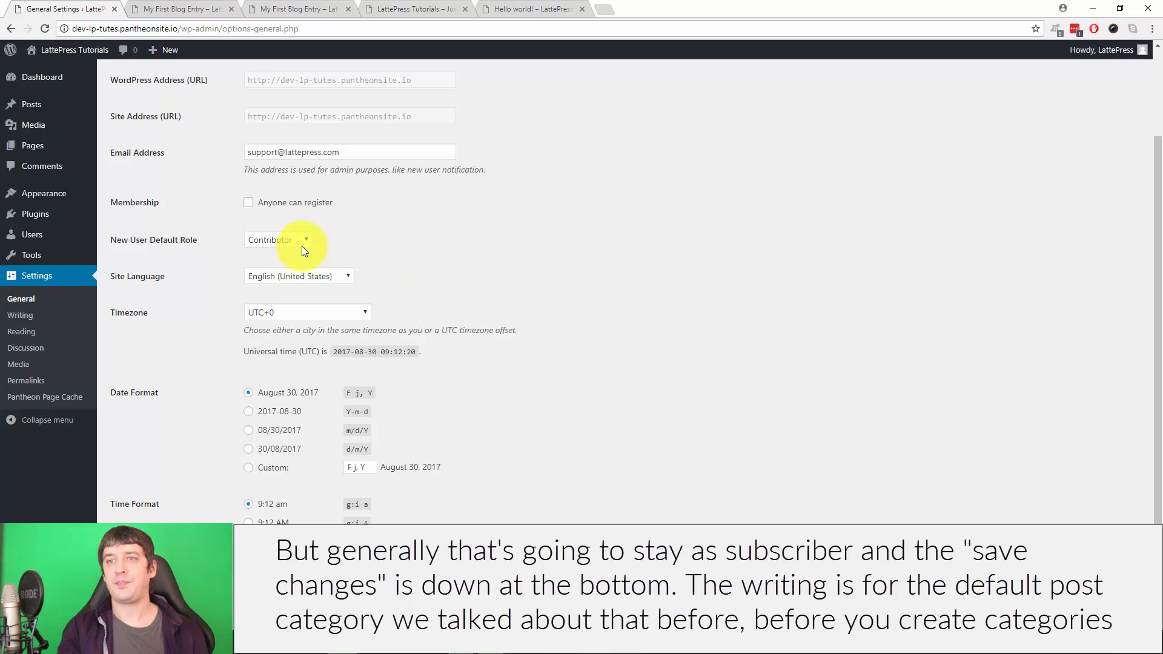
pyautogui.click(287, 241)
pyautogui.click(285, 253)
pyautogui.scroll(-2, 704, 316)
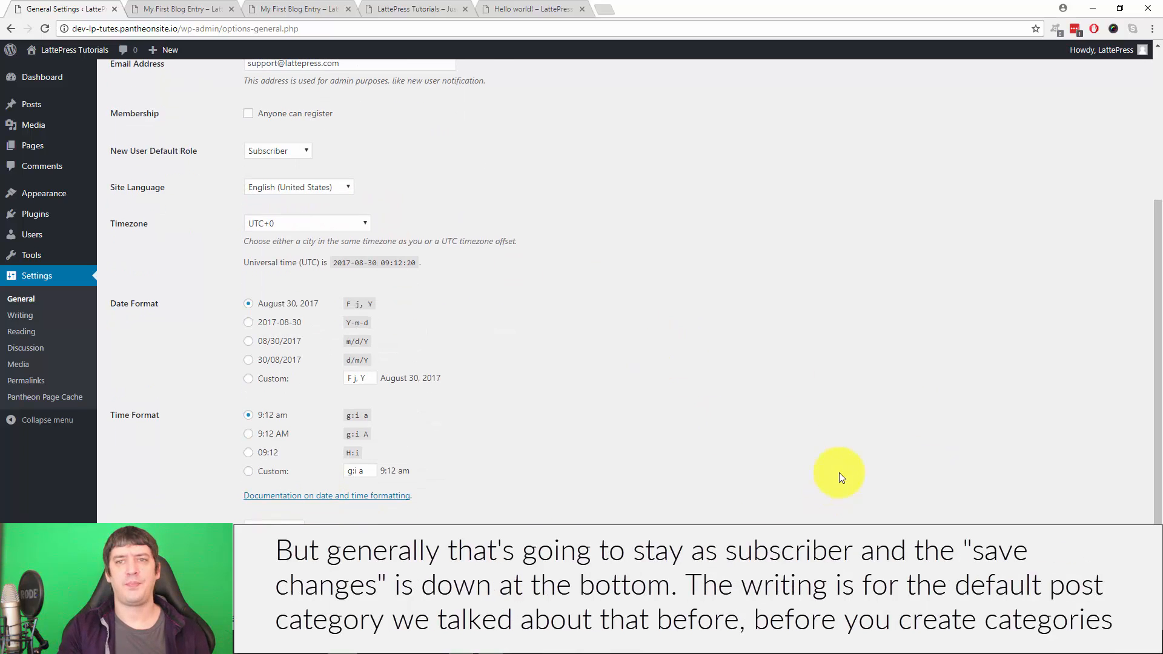
# - Open the Writing Settings and examine the available choices for default post category and default post format
pyautogui.click(20, 314)
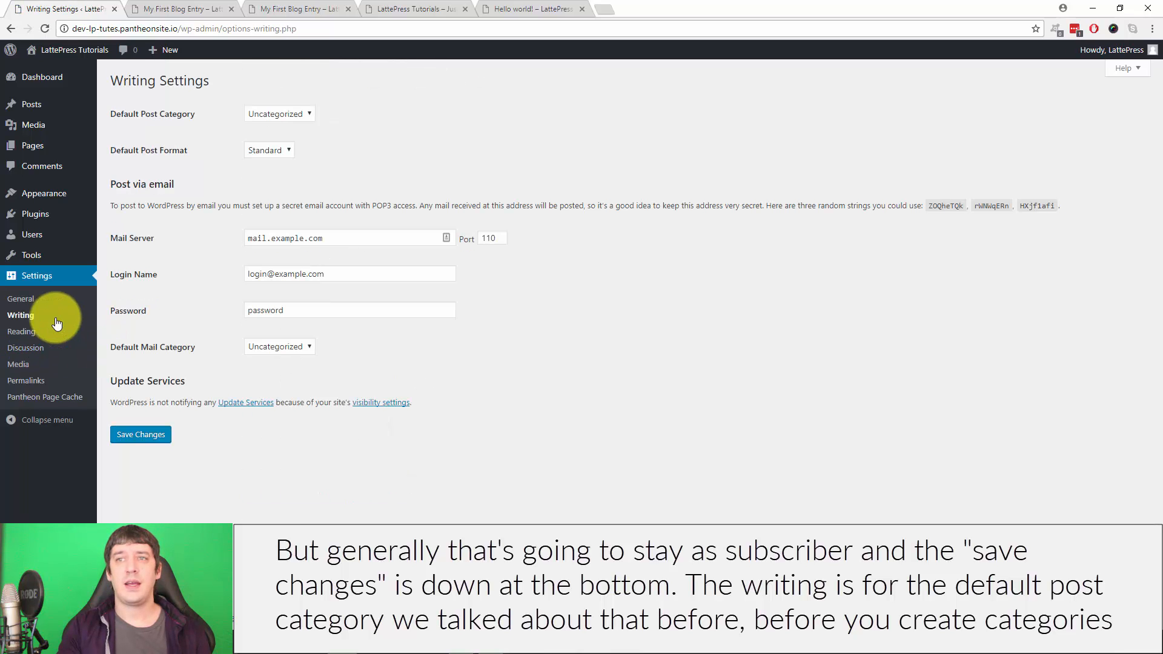
pyautogui.click(305, 111)
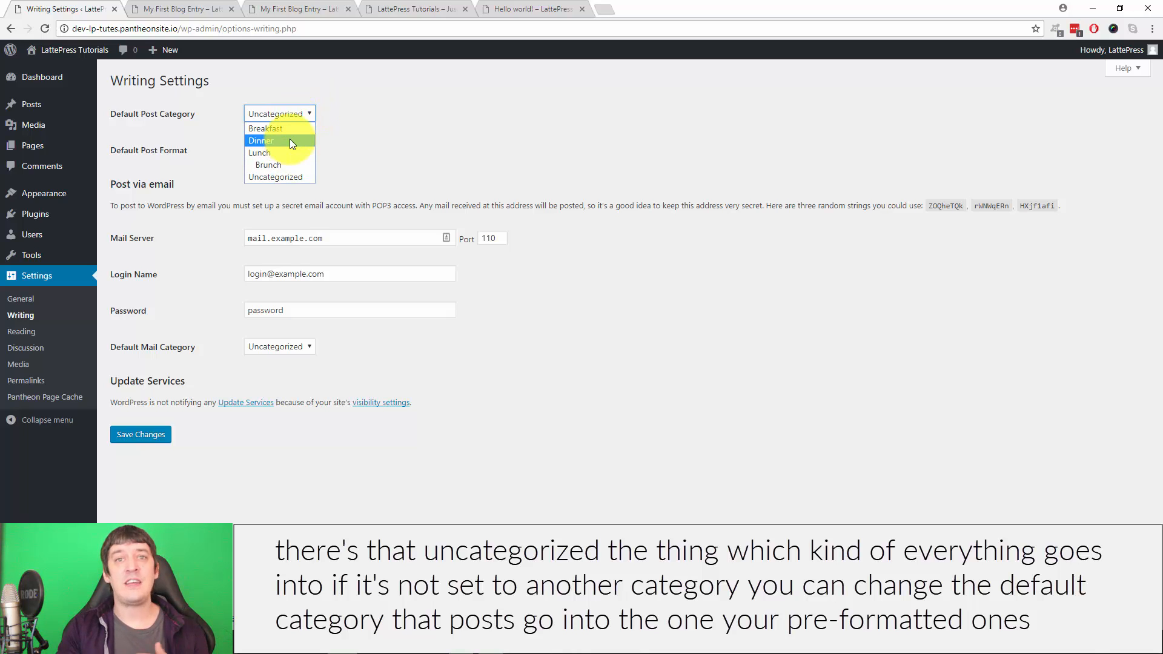
pyautogui.click(419, 128)
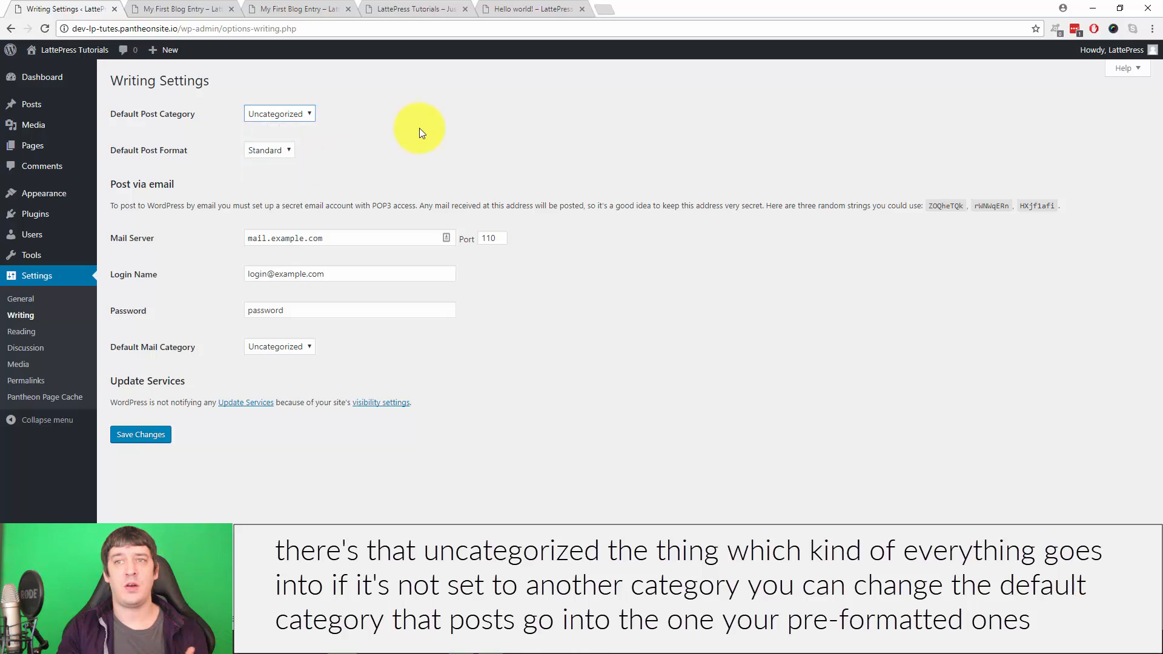
pyautogui.click(273, 151)
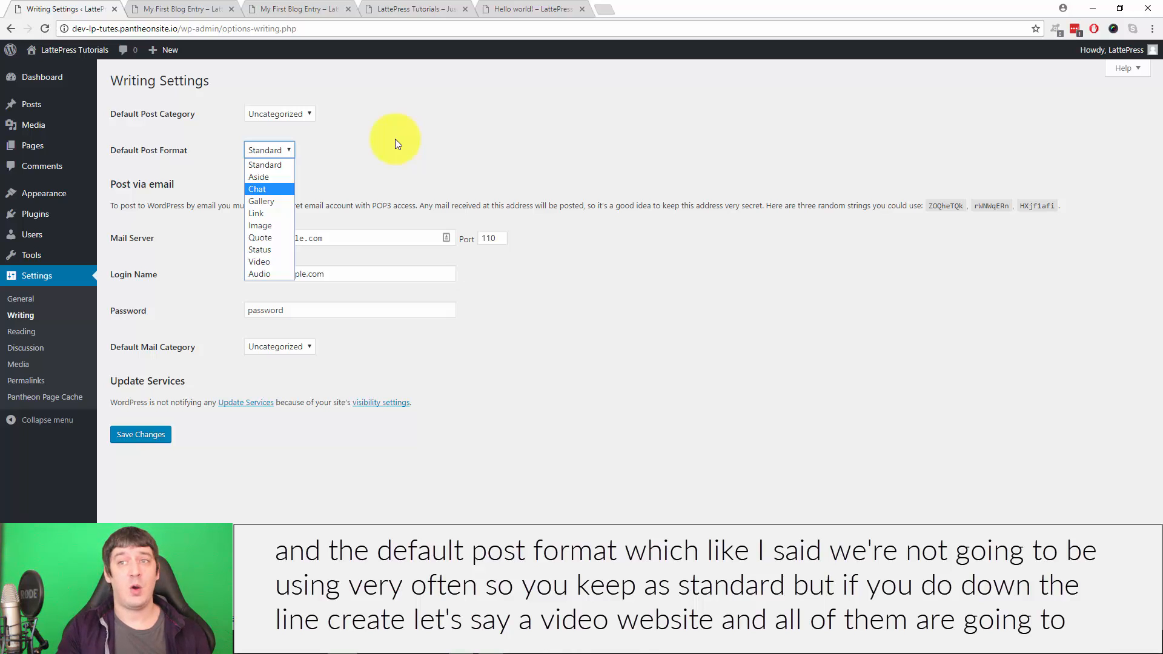
pyautogui.click(361, 161)
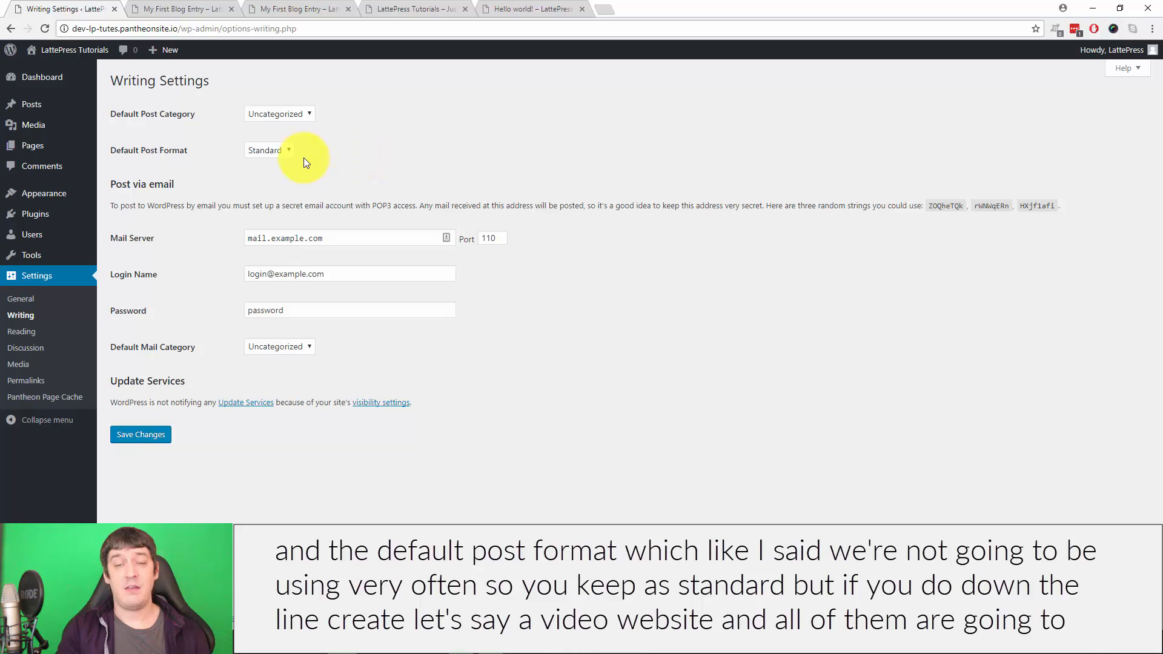
pyautogui.click(289, 151)
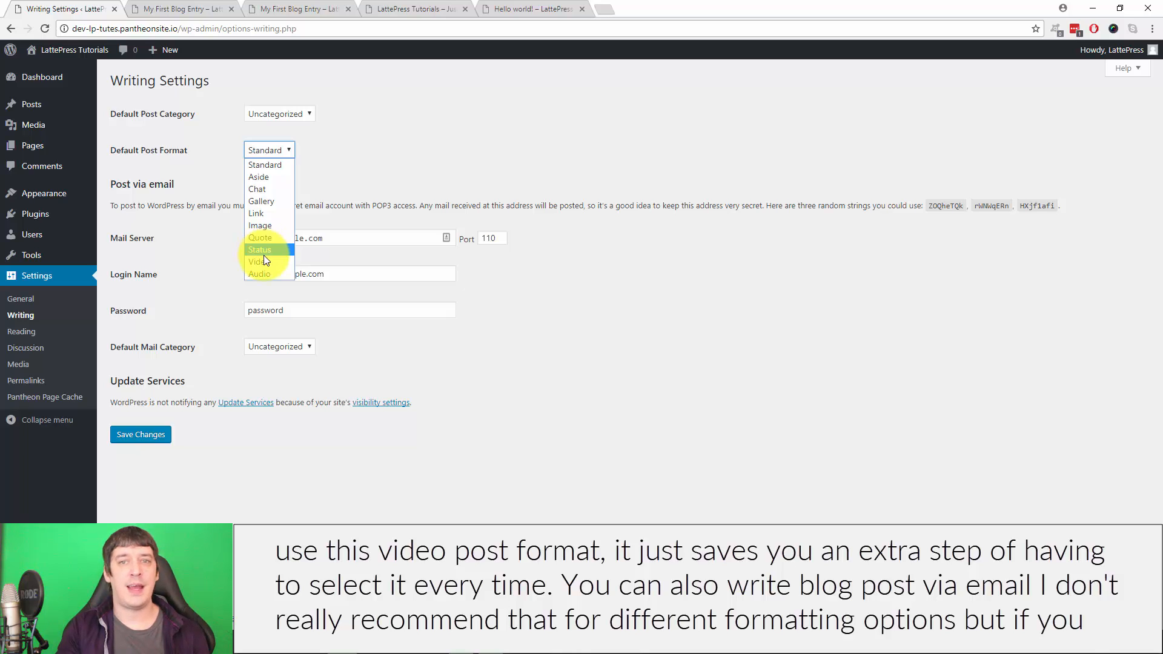
pyautogui.click(372, 168)
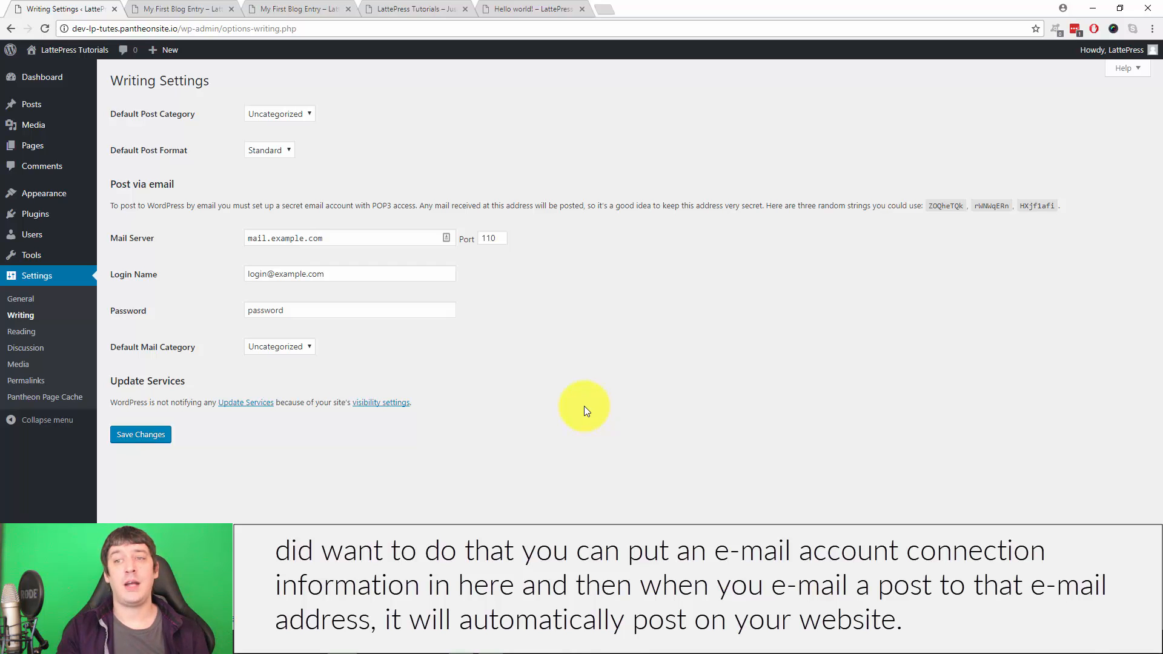
# - Review the Reading, Discussion and Media settings, including the comment notification, moderation and blacklist options
pyautogui.click(41, 333)
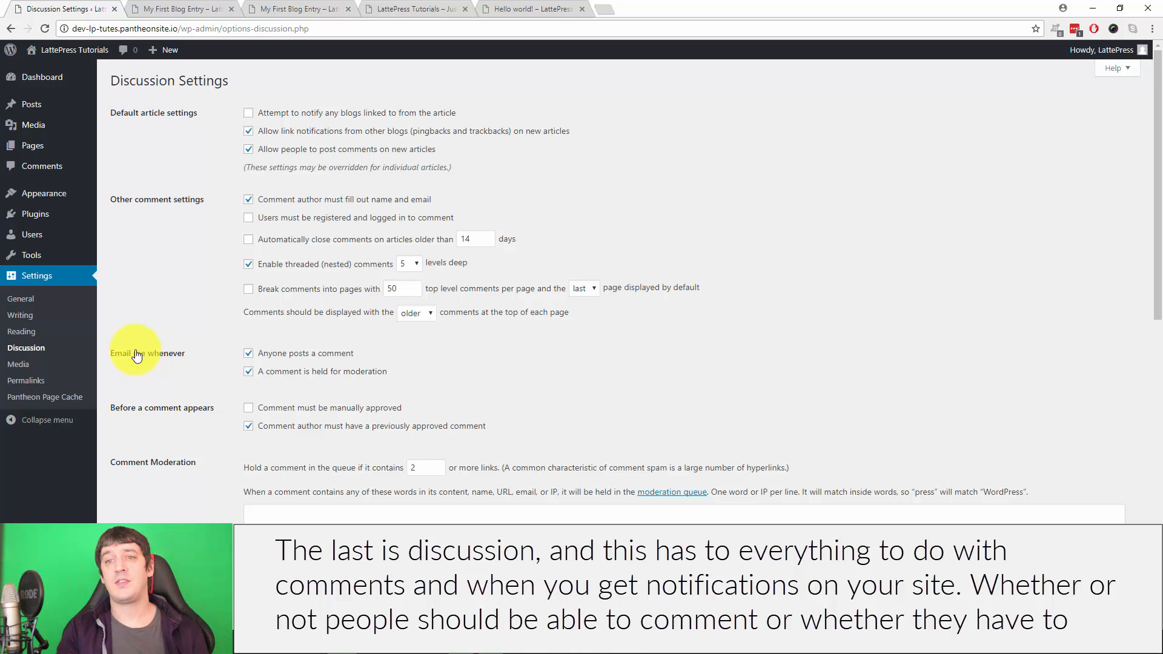
pyautogui.scroll(-1, 150, 338)
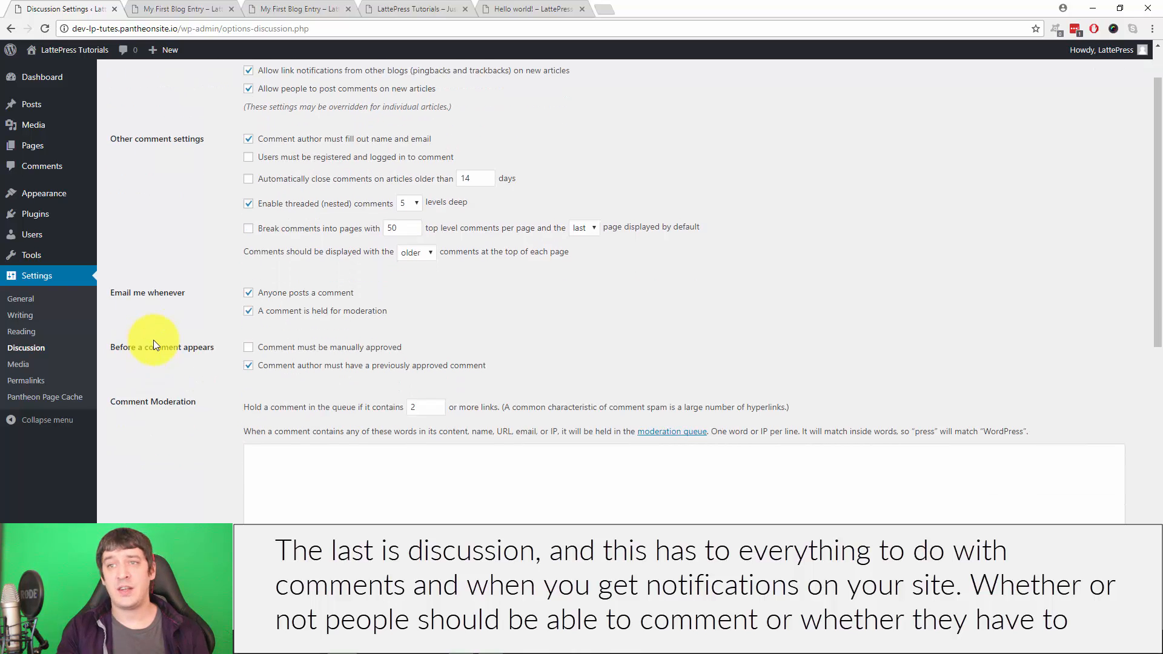
pyautogui.scroll(1, 153, 342)
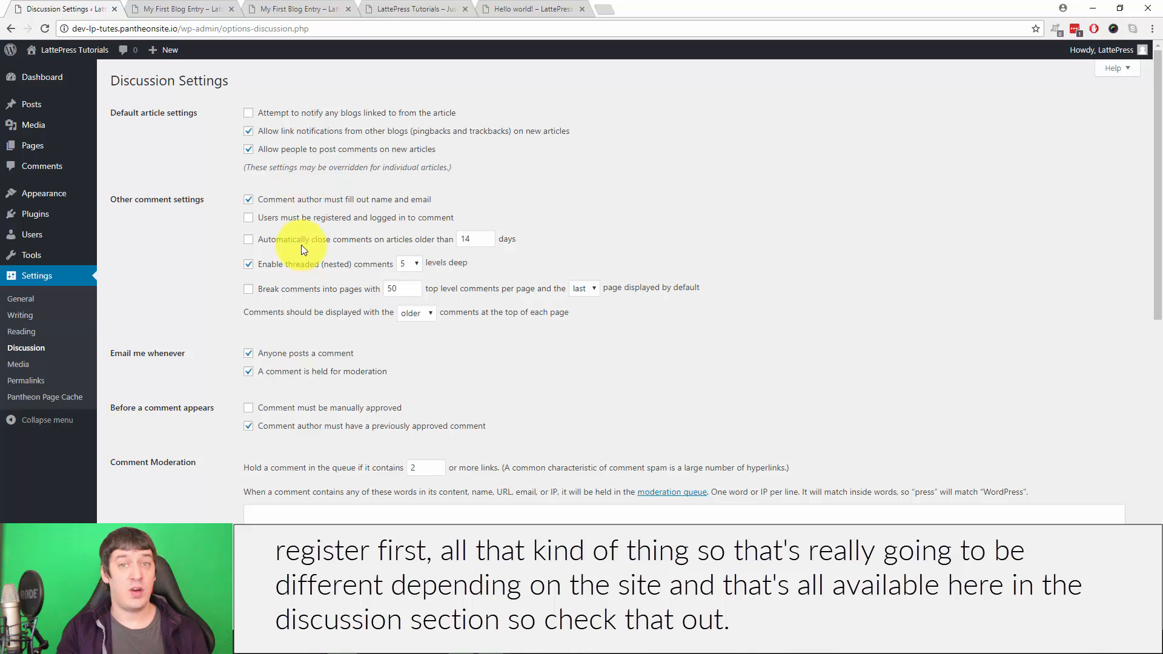
pyautogui.scroll(-4, 345, 261)
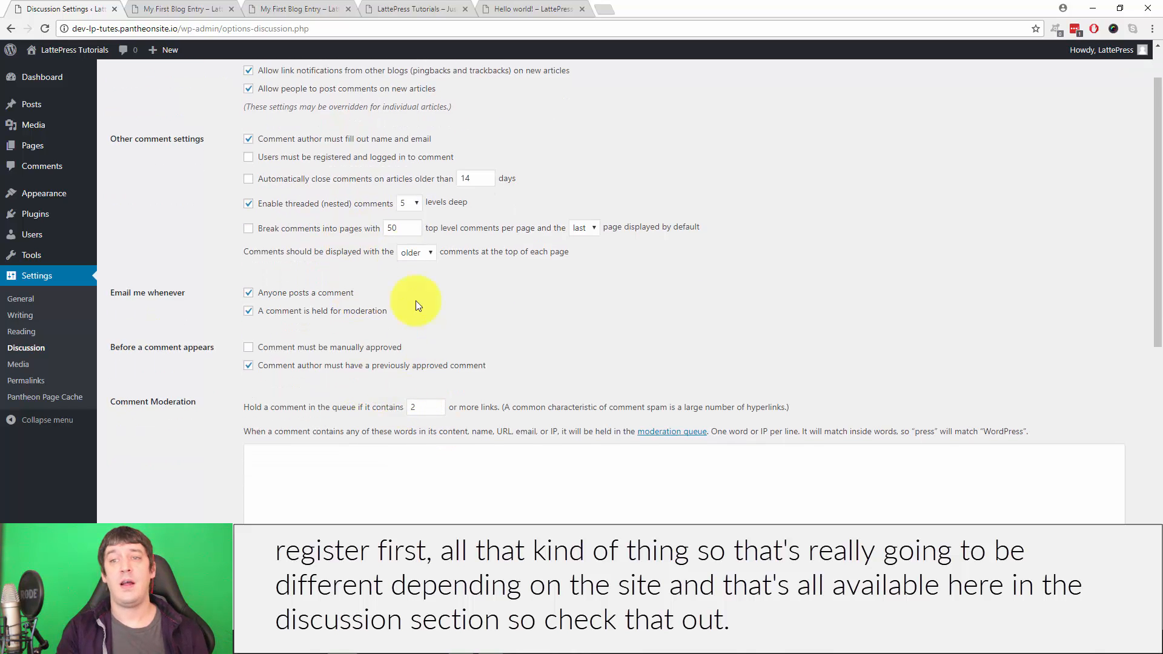
pyautogui.scroll(-7, 411, 399)
pyautogui.scroll(10, 412, 399)
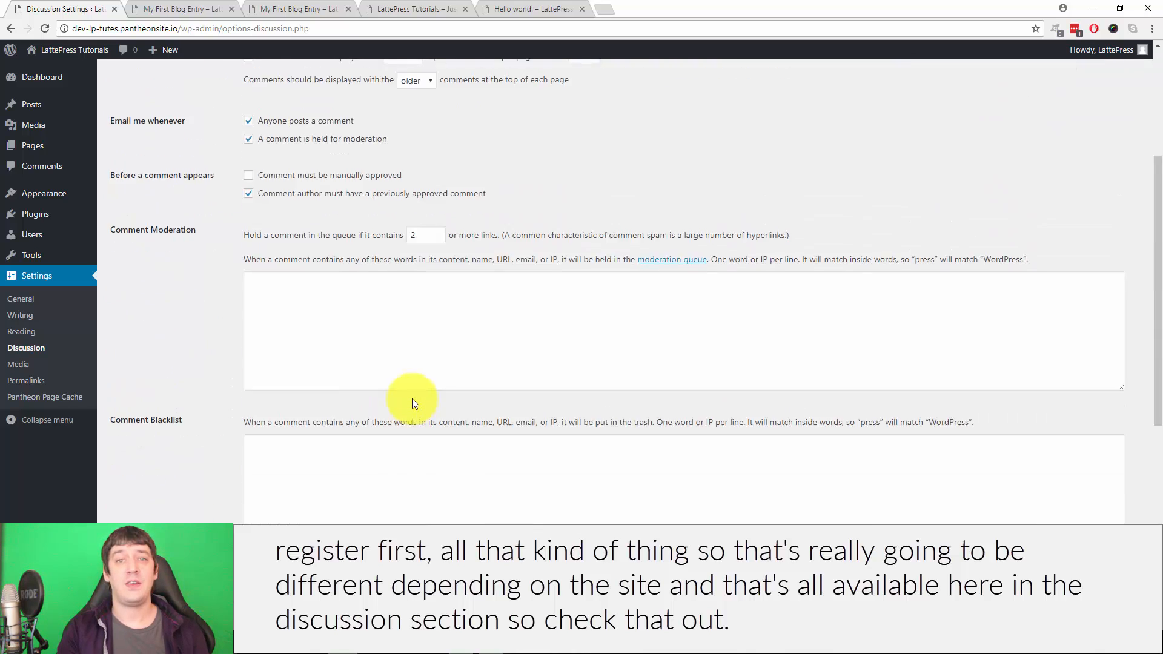
pyautogui.click(19, 364)
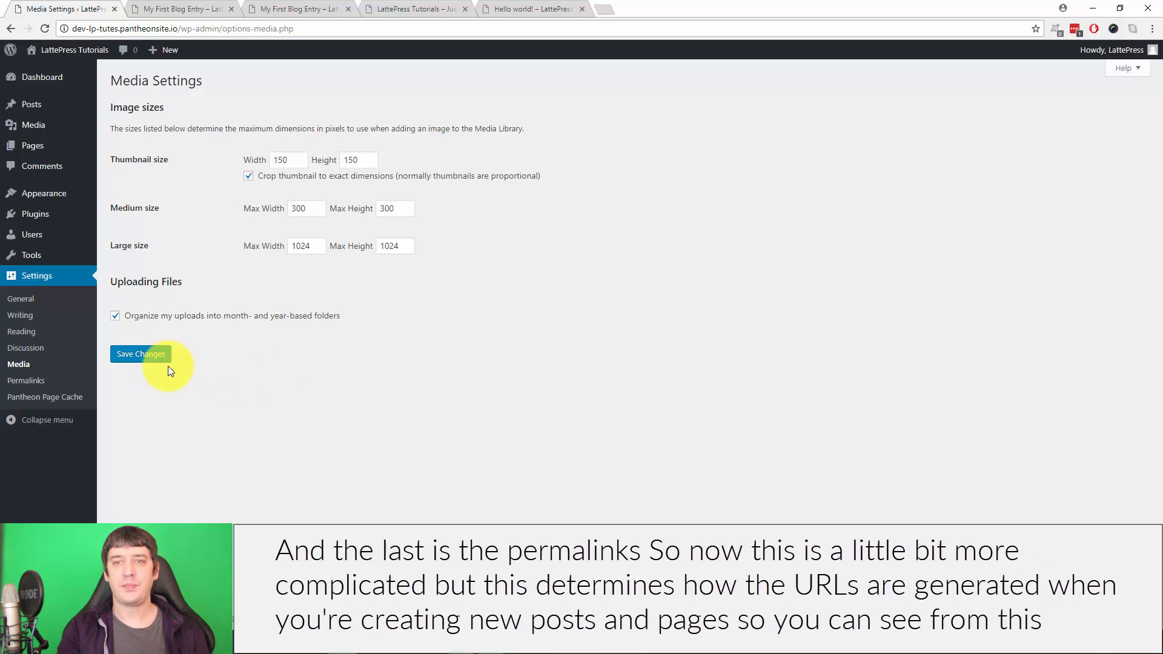
# - Set the permalinks to the custom structure /%category%/%postname%/ and save the changes
pyautogui.click(28, 380)
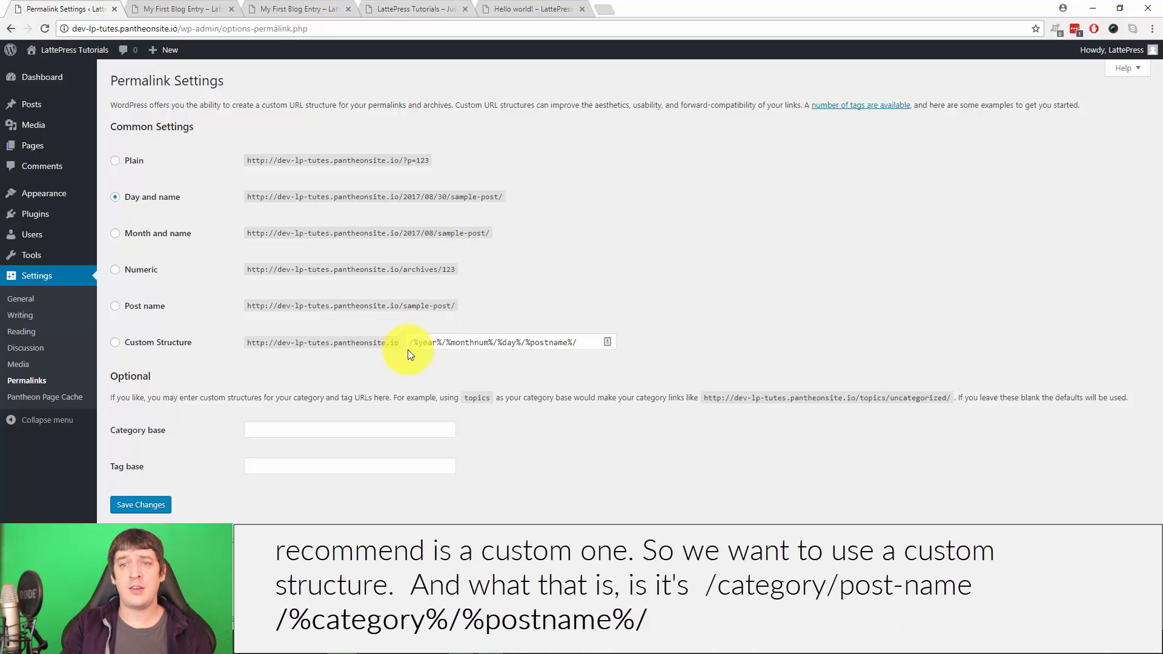
pyautogui.click(120, 343)
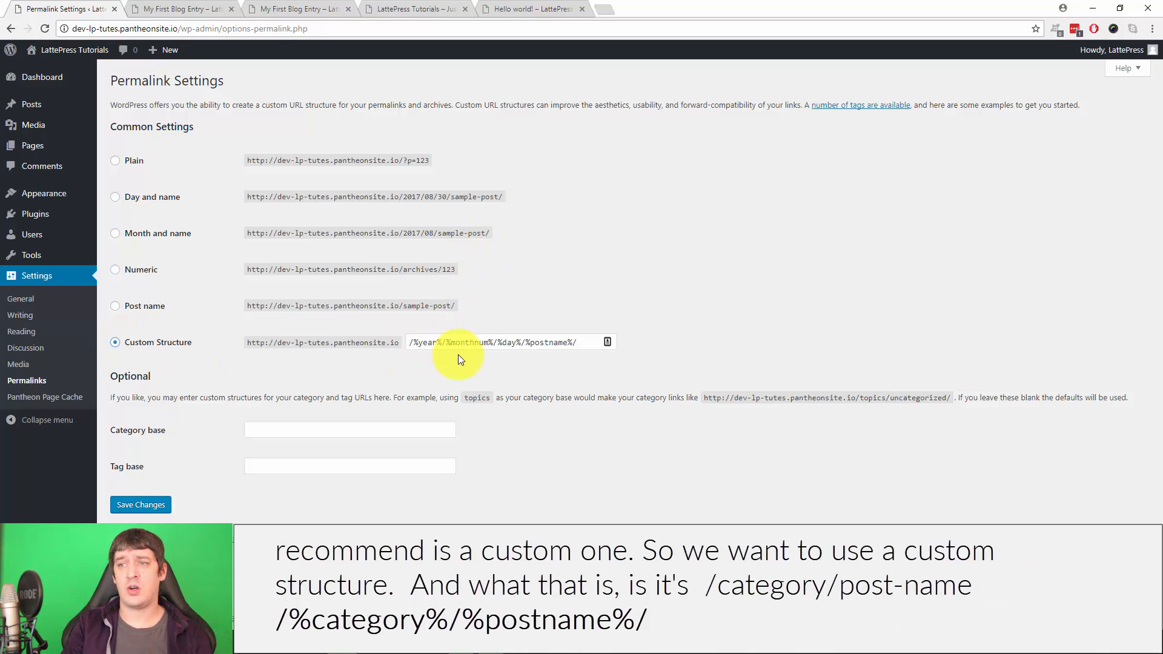
pyautogui.moveTo(520, 342); pyautogui.dragTo(353, 336)
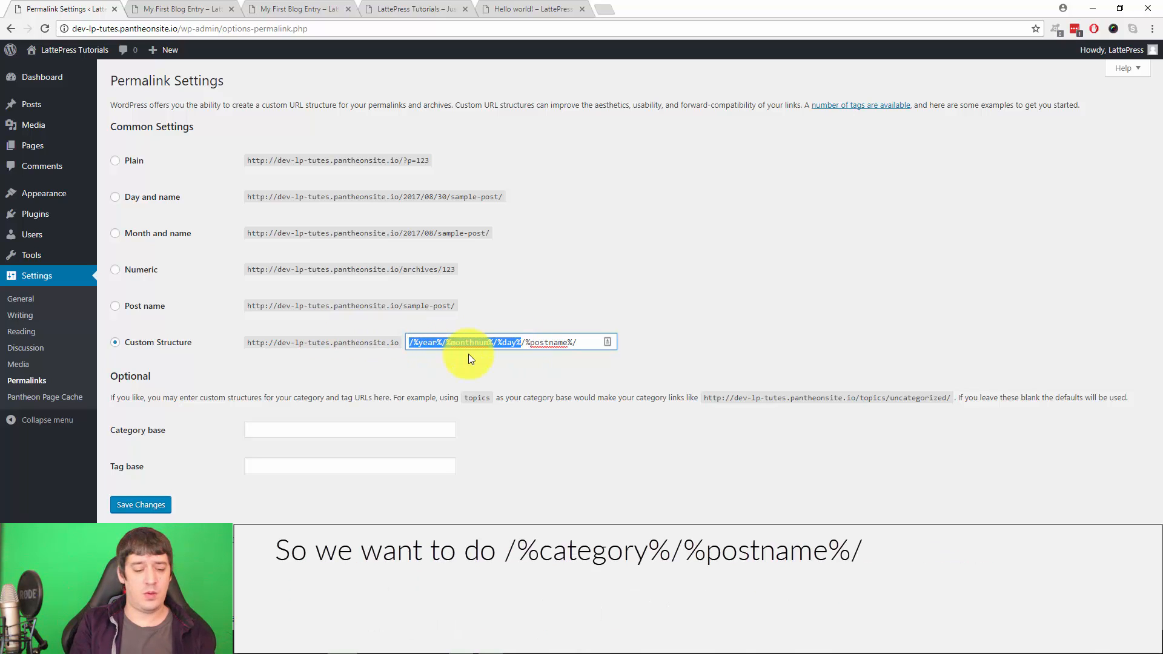
pyautogui.write('.')
pyautogui.press('BackSpace')
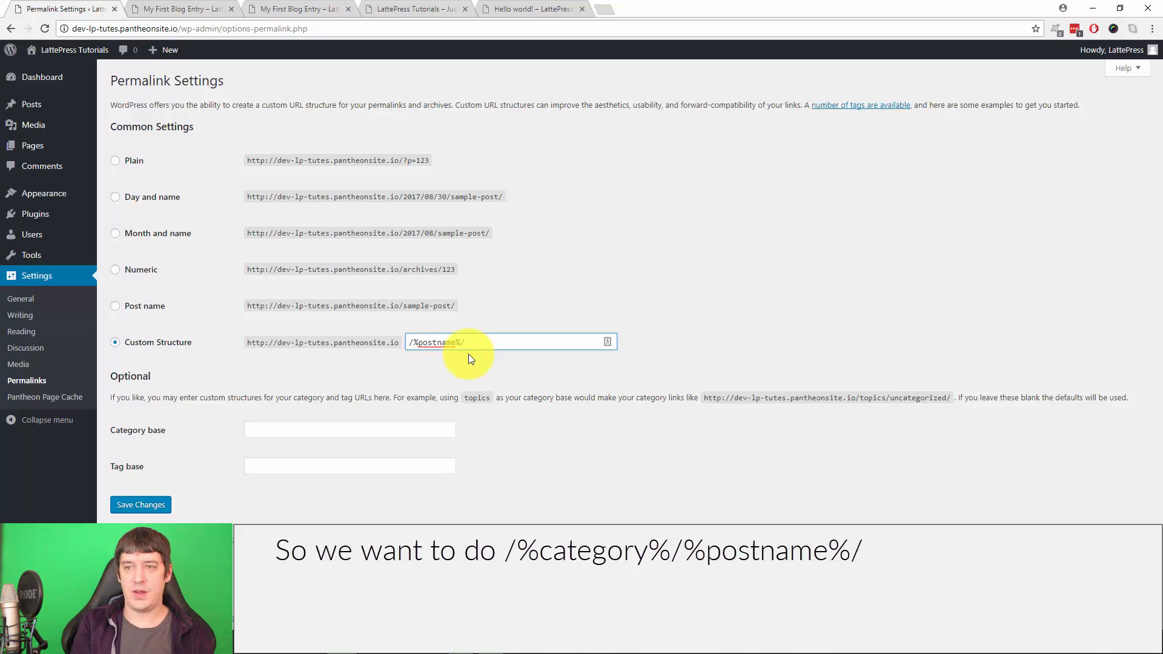
pyautogui.write('/')
pyautogui.write('%ca')
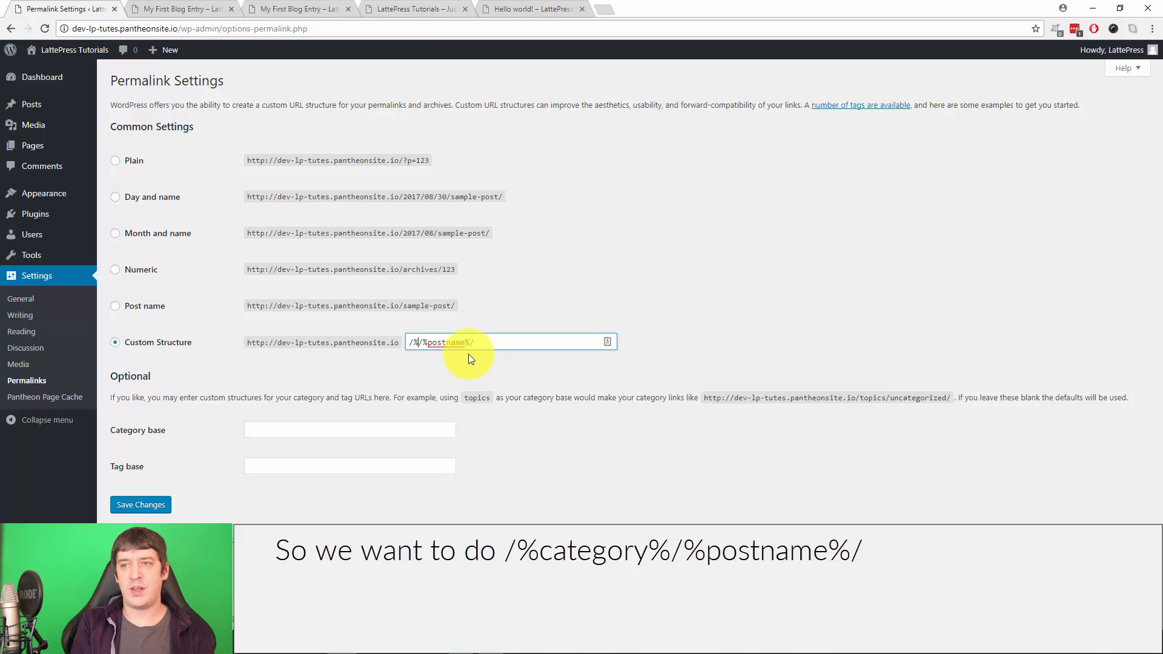
pyautogui.write('tegory^')
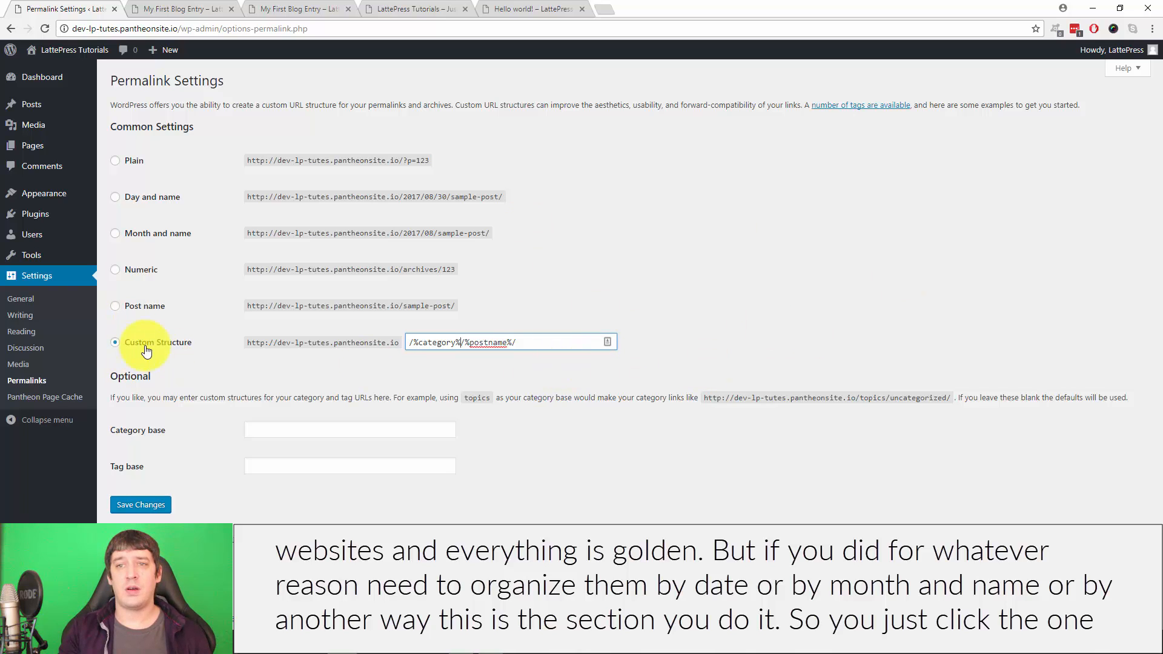
pyautogui.click(152, 505)
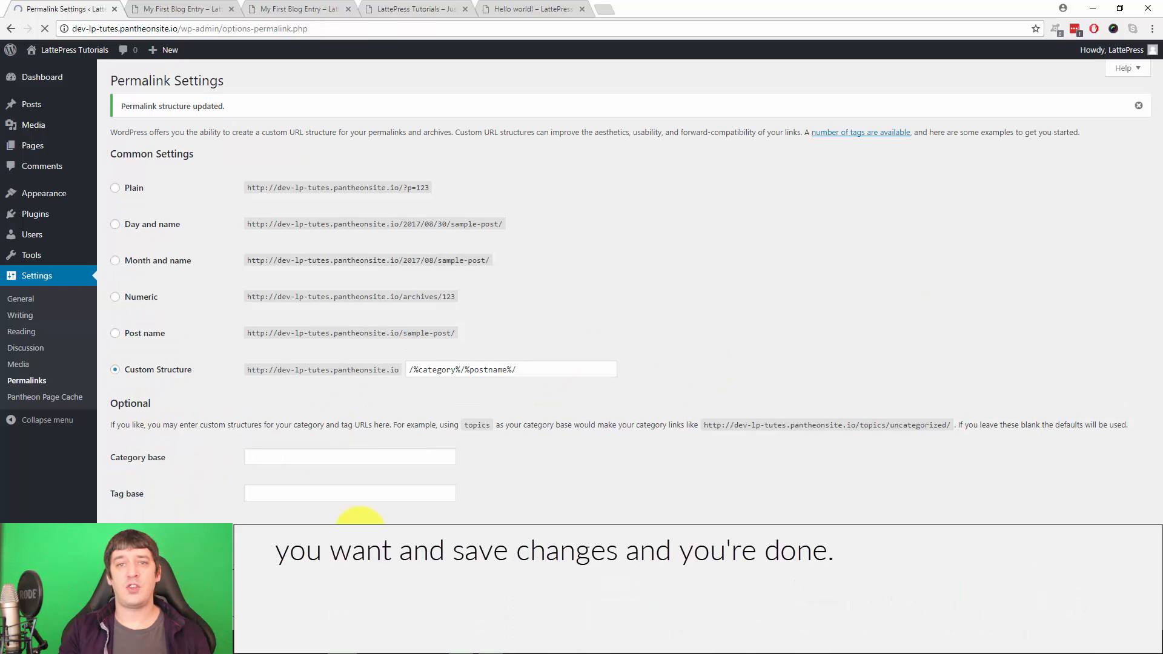